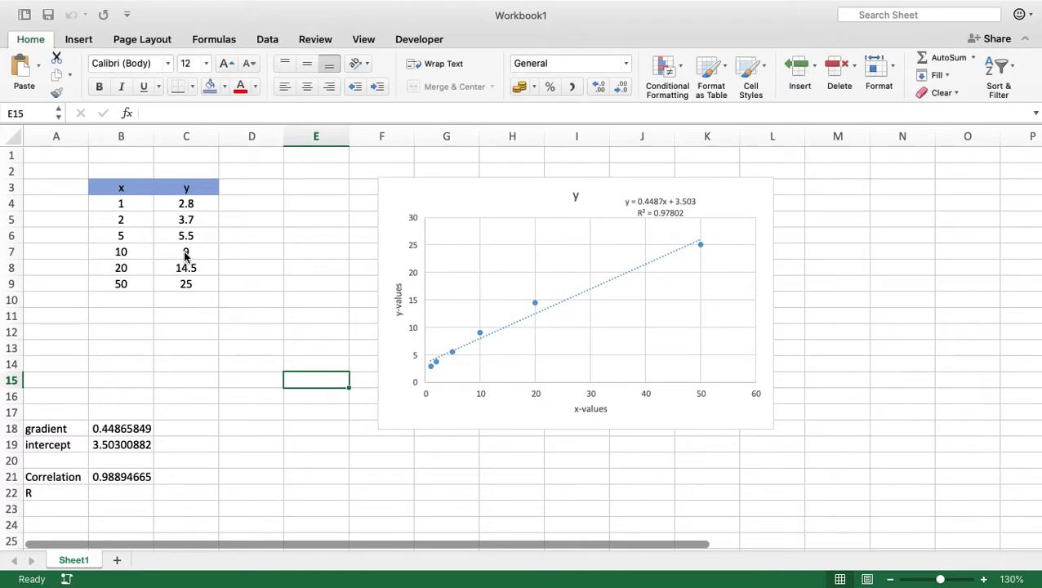
Open the Regression tool from the Data Analysis tools.
left_click(184, 255)
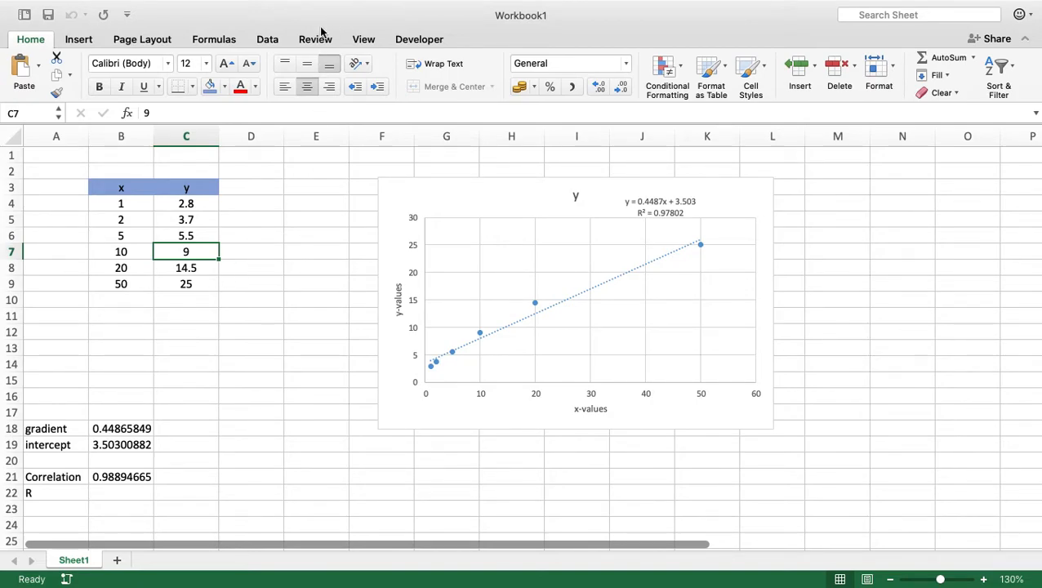
left_click(269, 40)
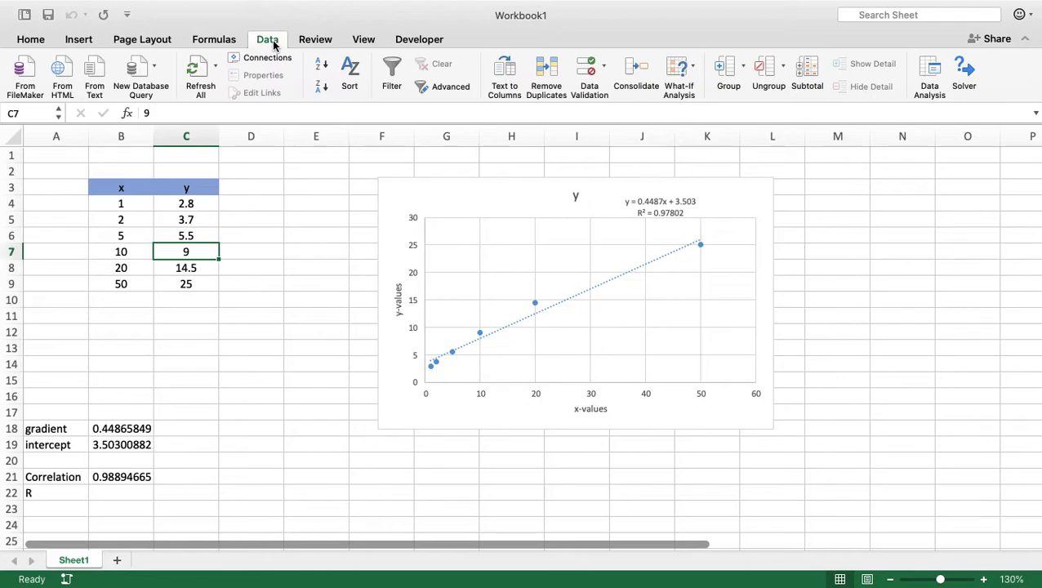
left_click(934, 75)
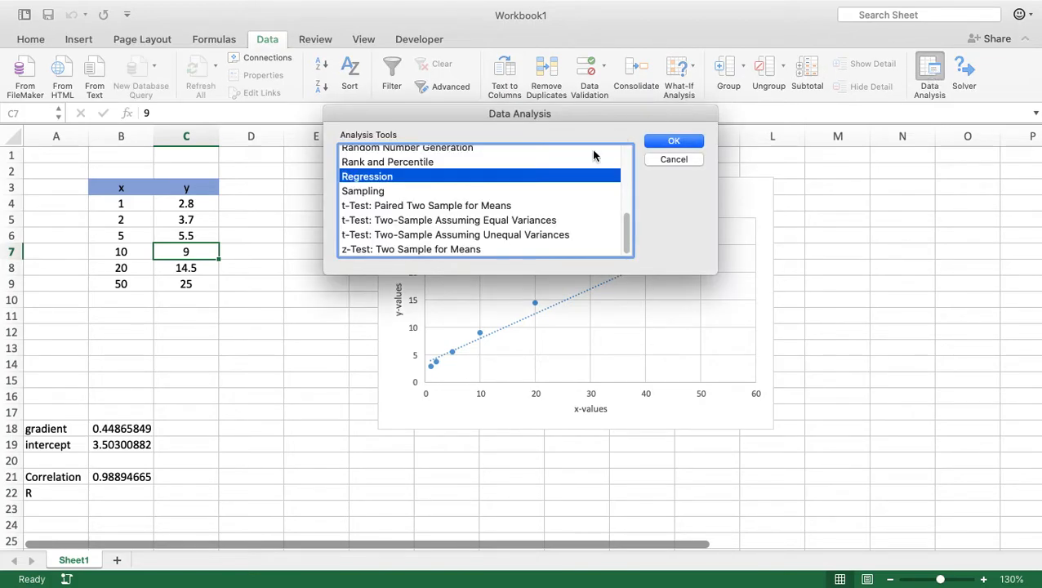
left_click(627, 227)
mouse_move(627, 227)
left_mouse_down()
mouse_move(633, 157)
mouse_move(627, 214)
left_mouse_up()
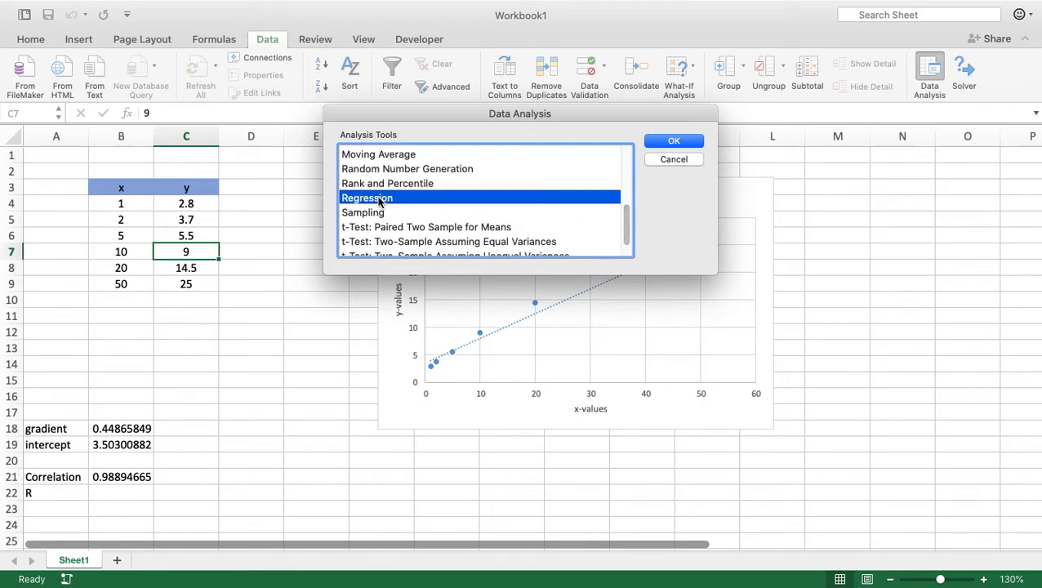
left_click(672, 142)
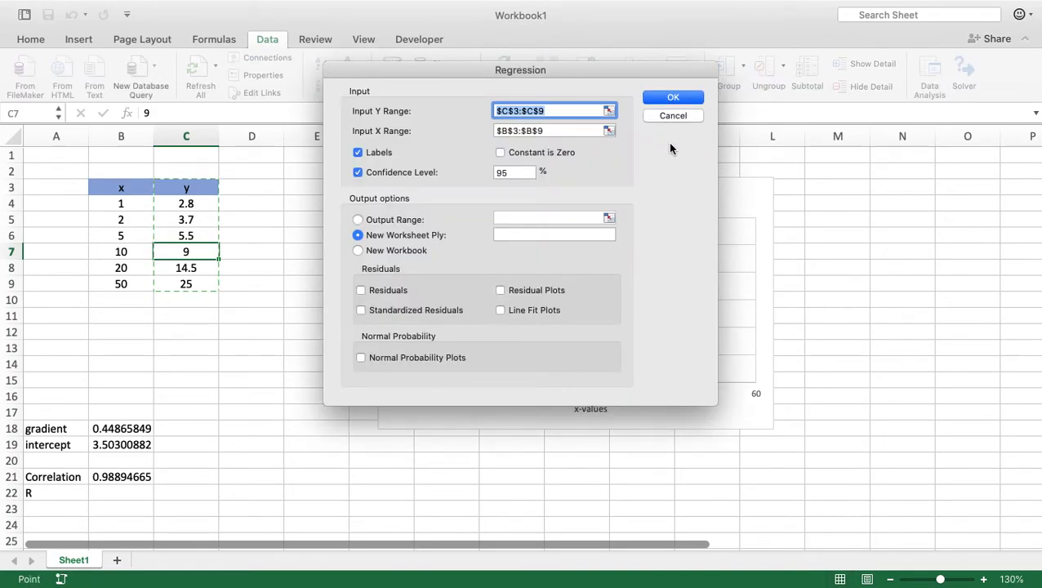
Clear the regression's Y and X input ranges and turn off the Labels and Confidence Level options.
key("BackSpace")
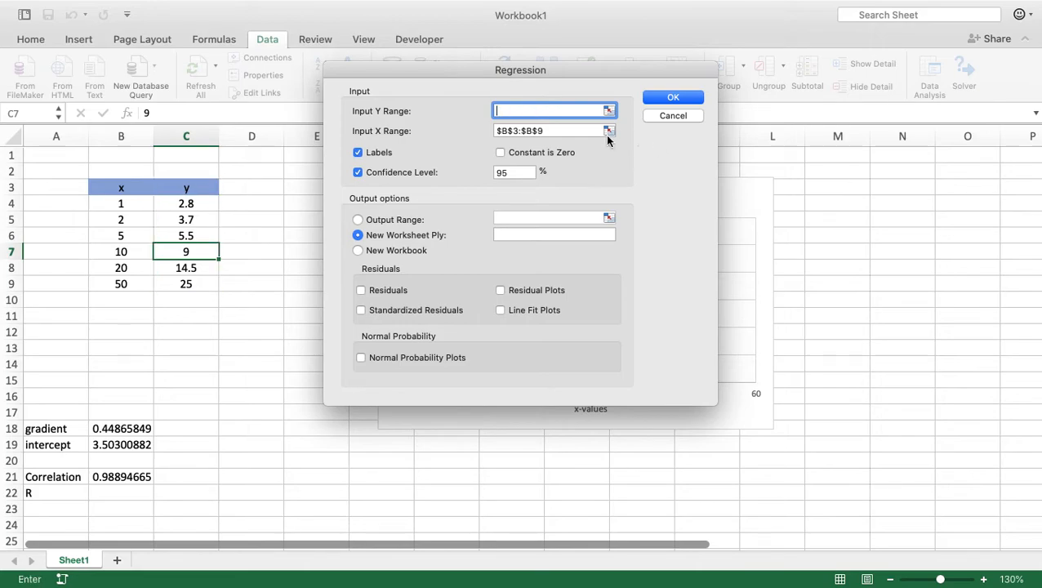
left_click(571, 131)
left_click_drag(571, 131, 482, 132)
key("BackSpace")
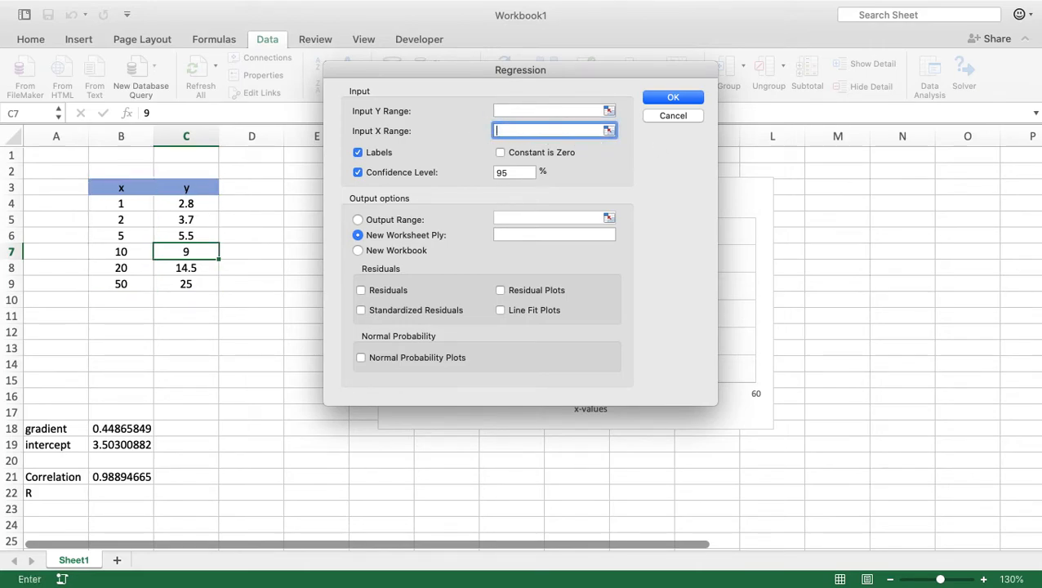
left_click(357, 172)
left_click(357, 153)
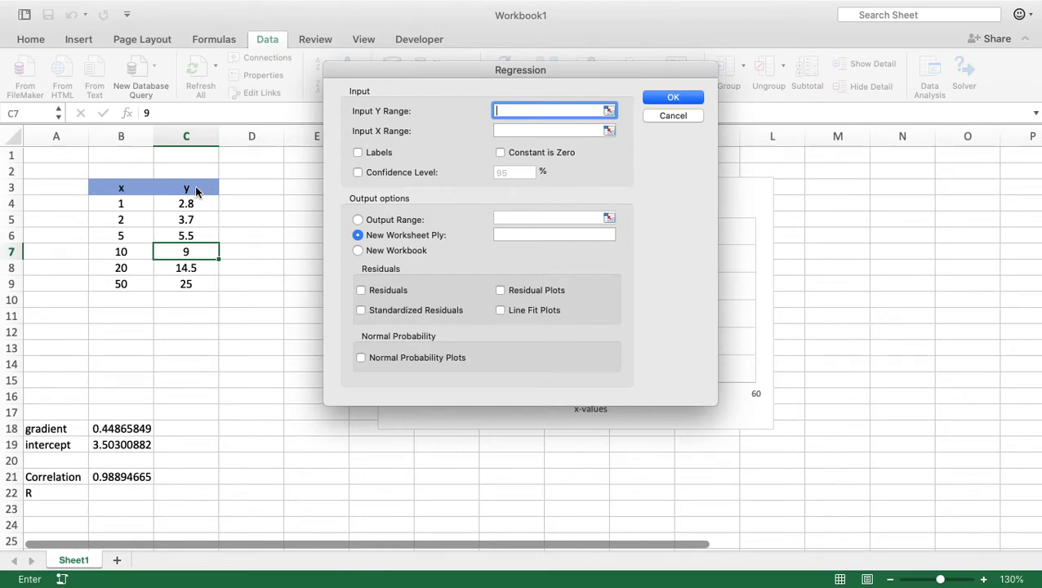
Run the regression on Y range C3:C9 and X range B3:B9, with labels and a 95% confidence level, output to a new worksheet.
left_click_drag(196, 191, 189, 283)
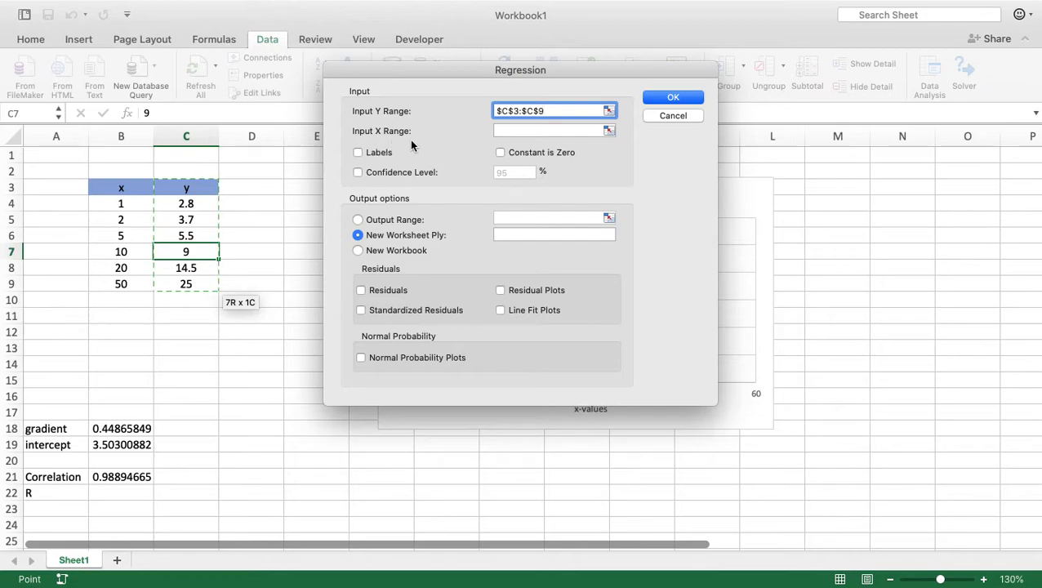
left_click(499, 131)
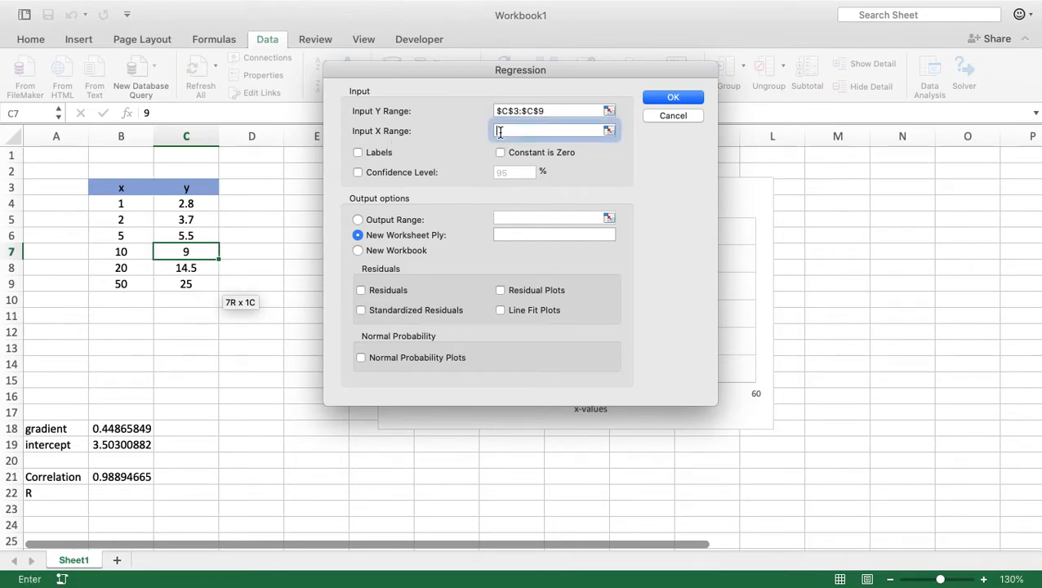
left_click(128, 189)
left_click_drag(128, 190, 120, 280)
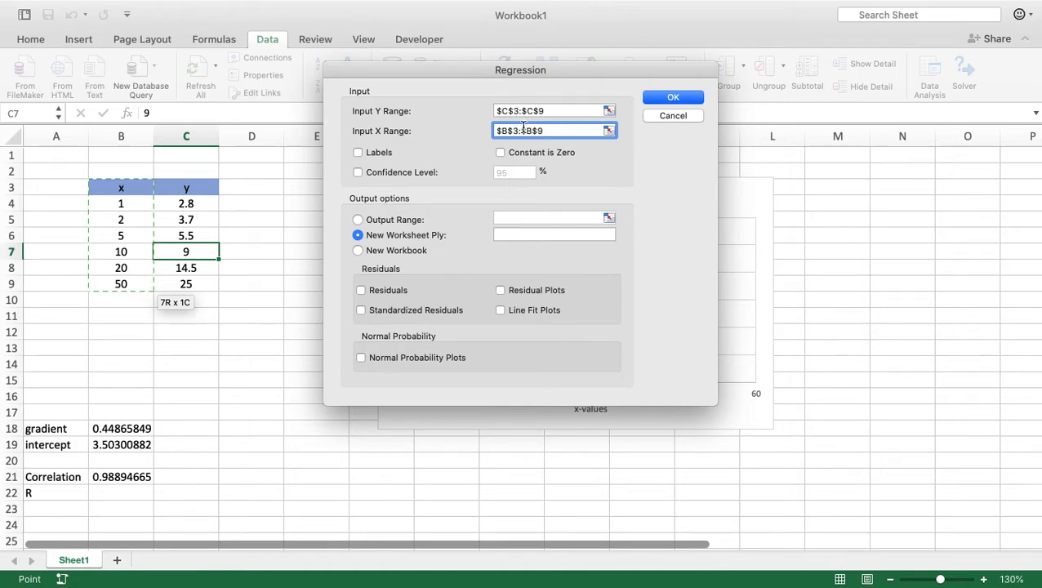
left_click(358, 153)
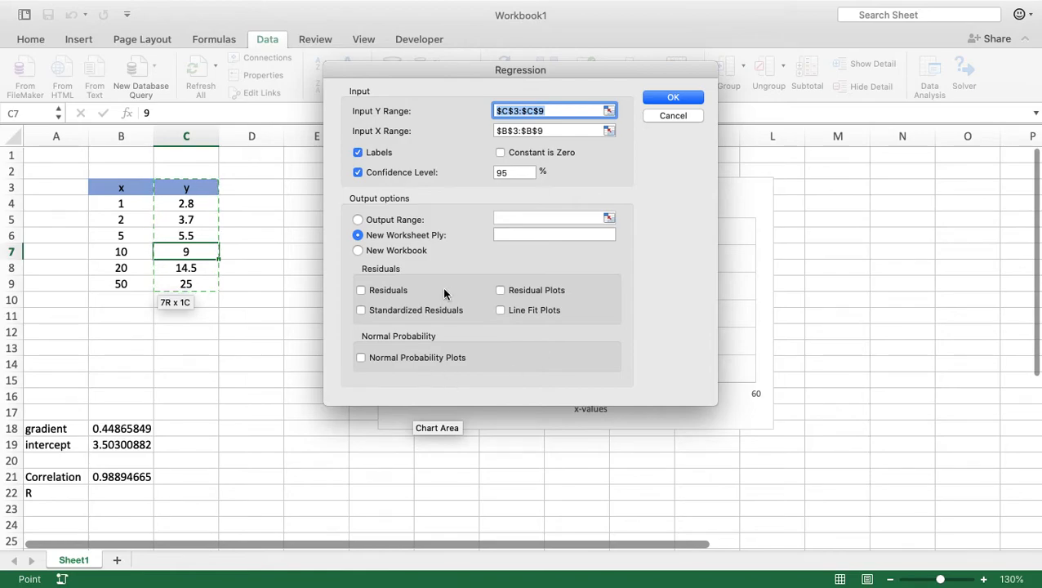
left_click(677, 98)
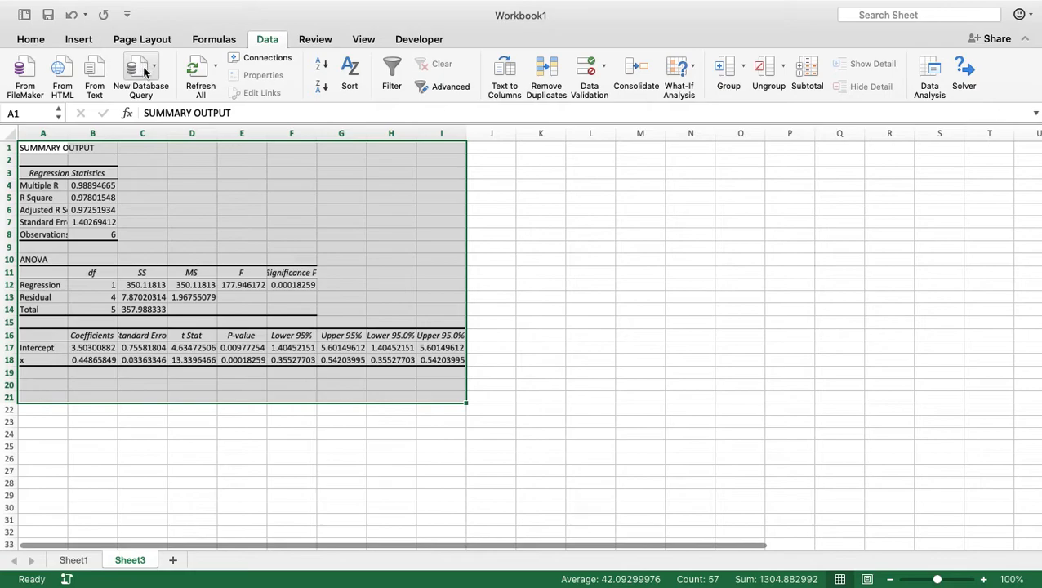
Set the font size of the whole regression summary output to 14.
left_click(36, 41)
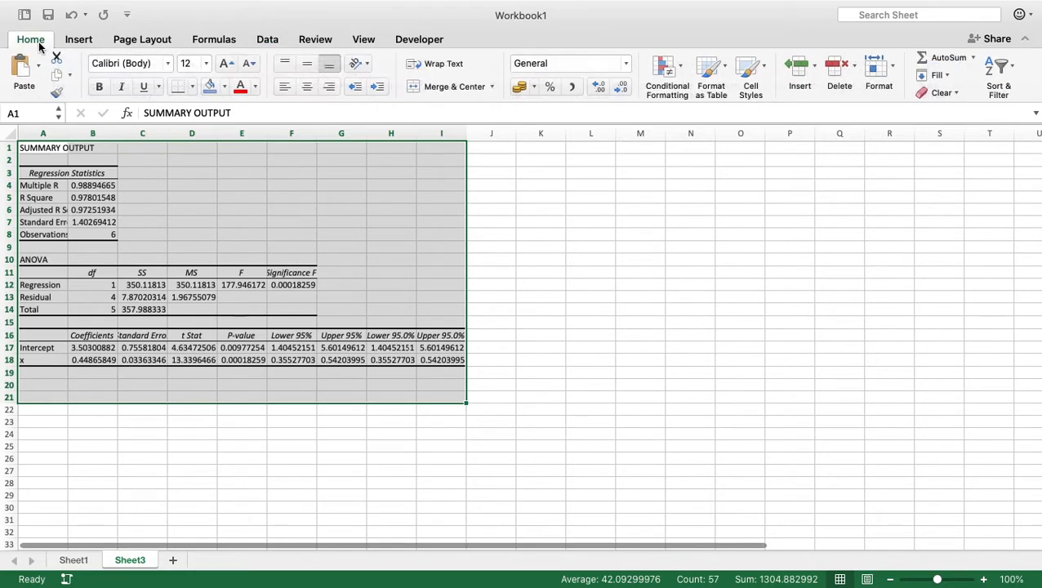
left_click(206, 63)
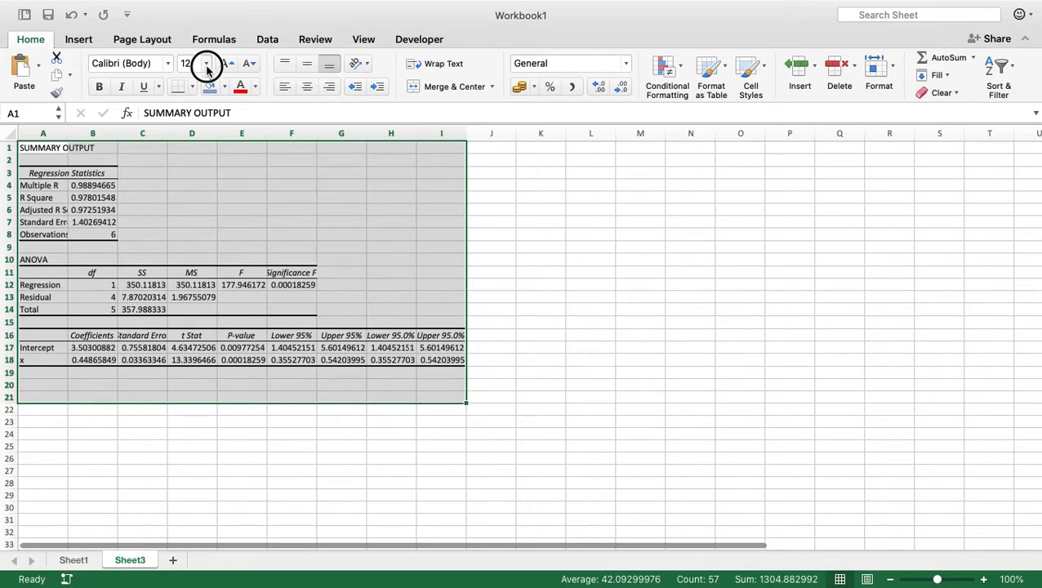
left_click(205, 170)
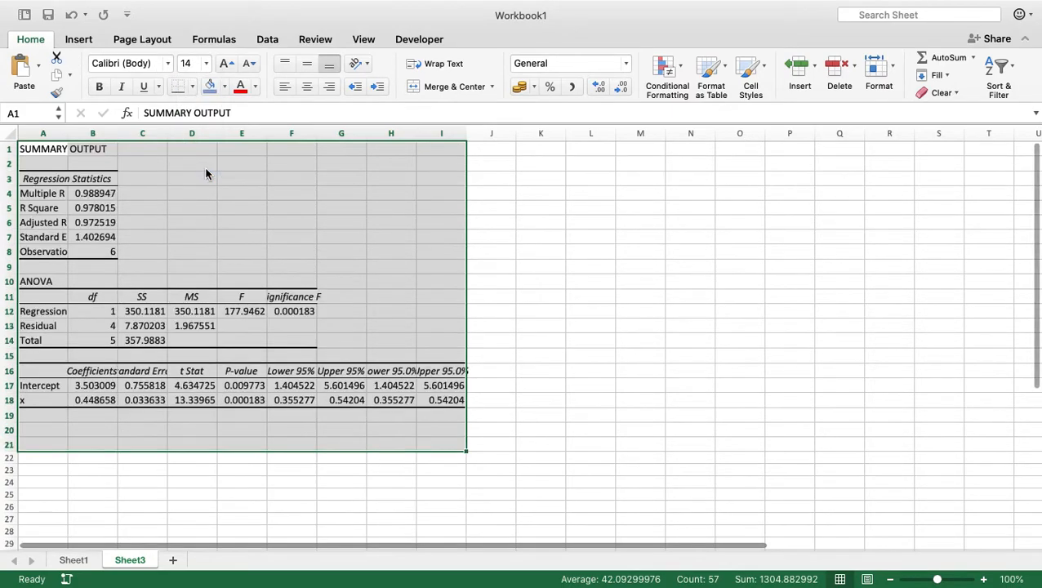
left_click(984, 579)
left_click(984, 579)
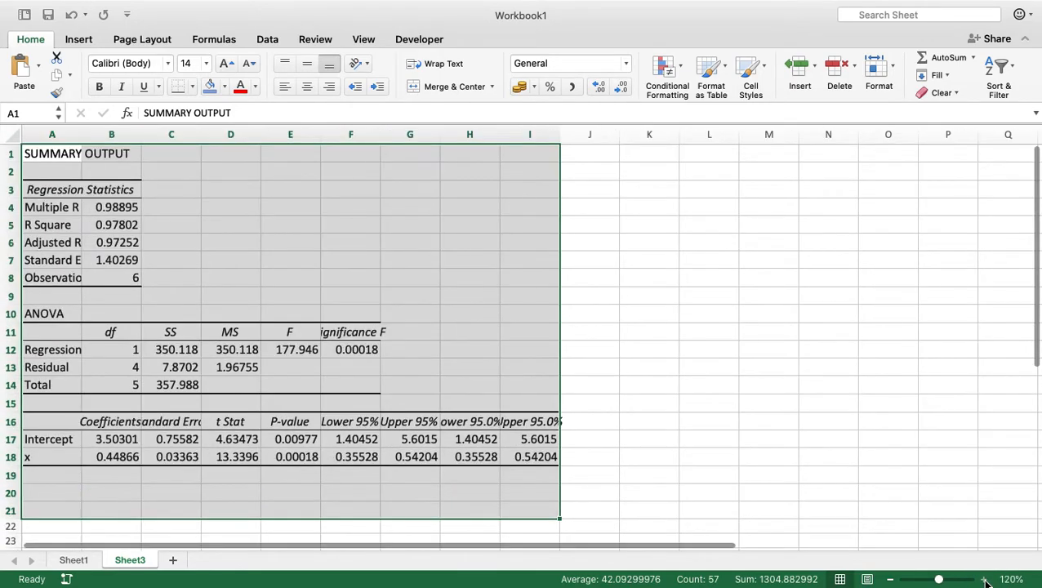
left_click(767, 313)
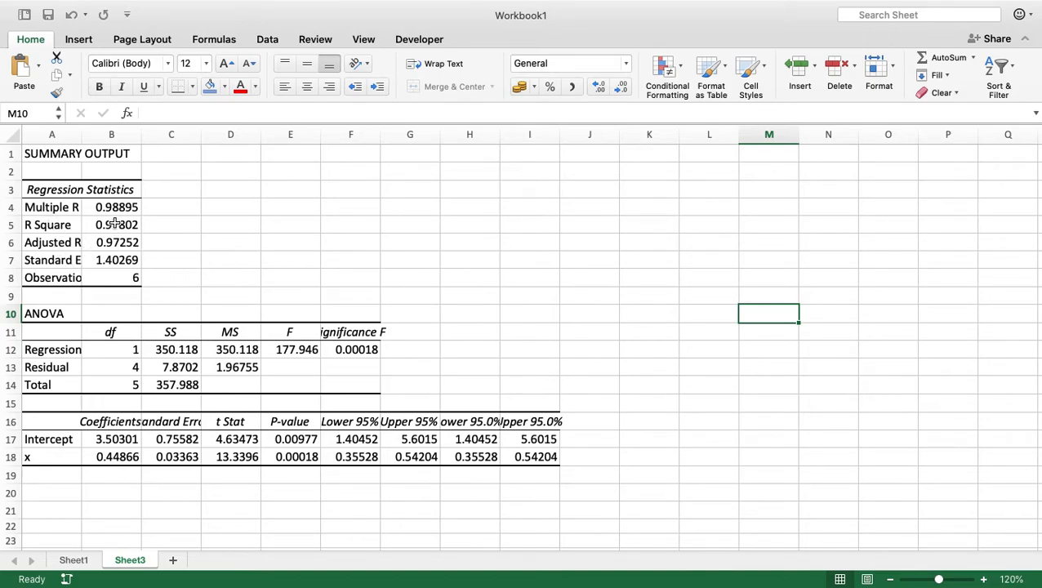
Compare the x coefficient in the regression output on Sheet3 with the gradient calculated by SLOPE on Sheet1.
left_click(72, 560)
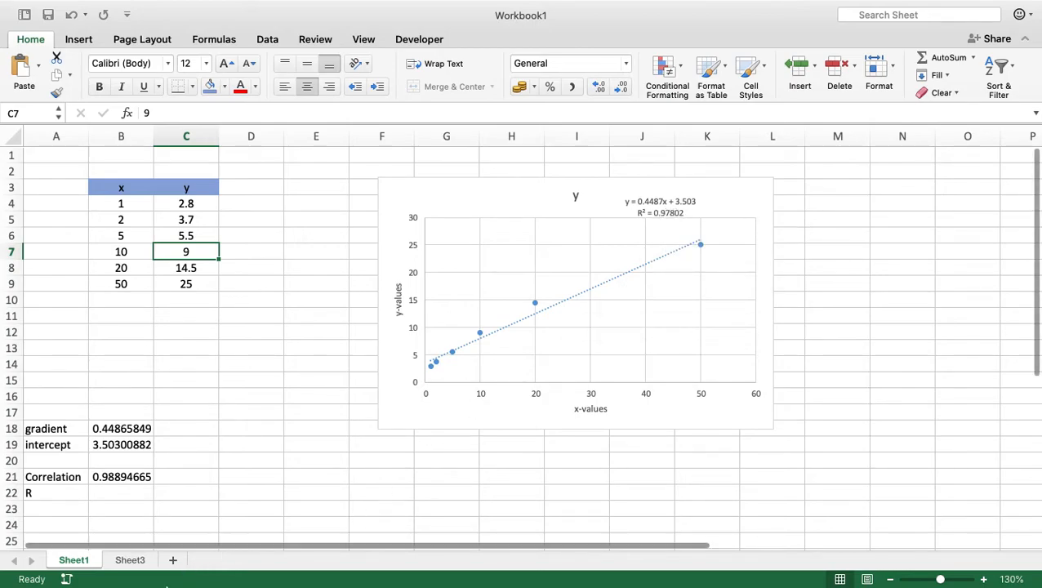
left_click(131, 560)
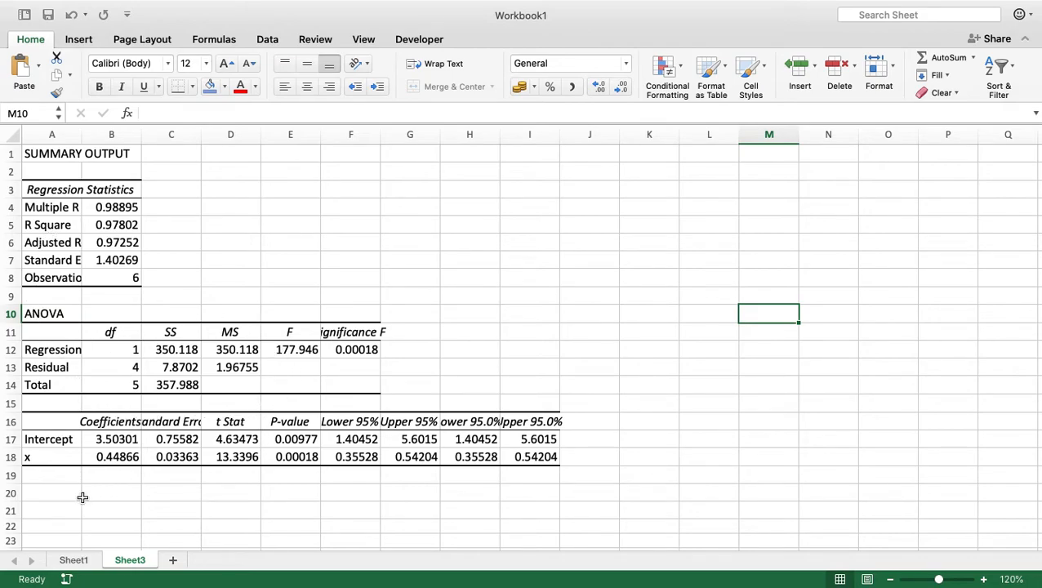
left_click(65, 440)
left_click_drag(64, 439, 65, 454)
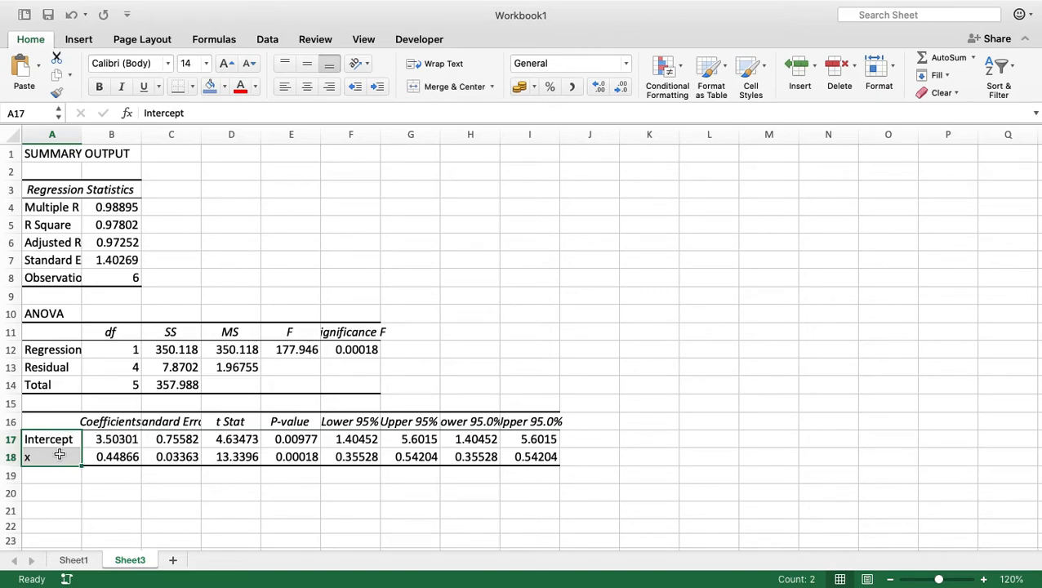
left_click(60, 454)
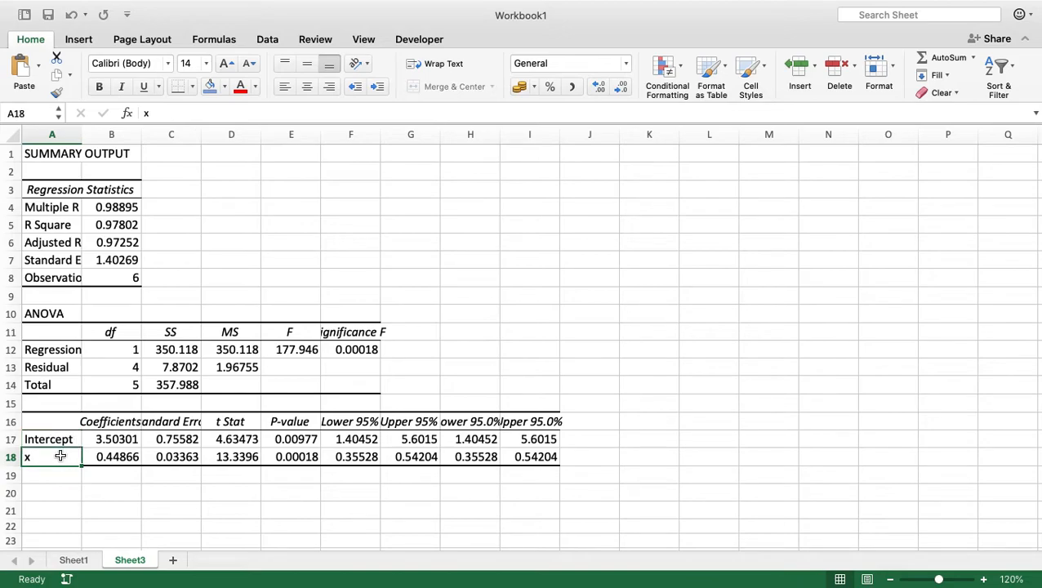
left_click(103, 459)
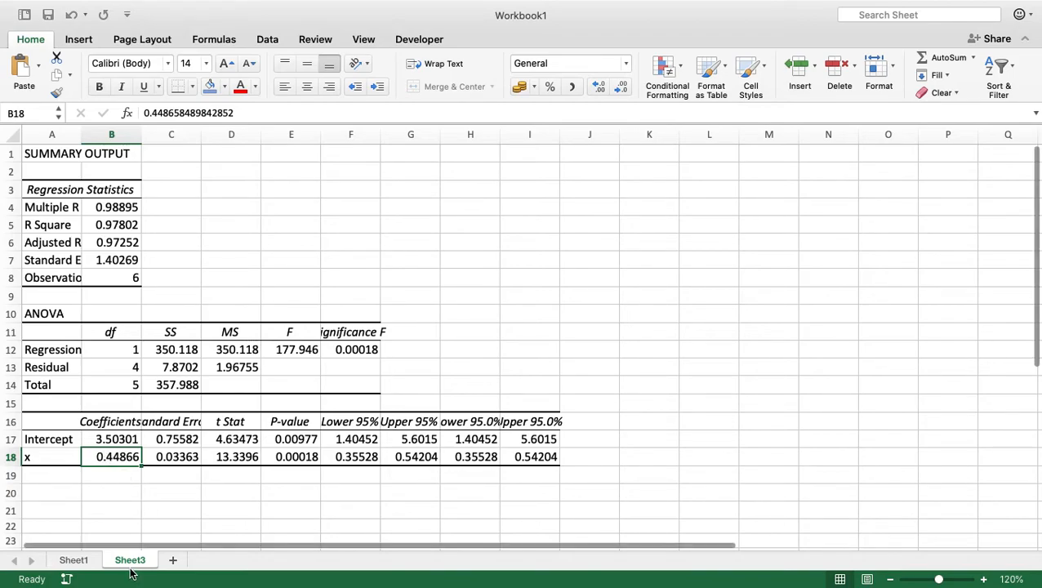
left_click(73, 560)
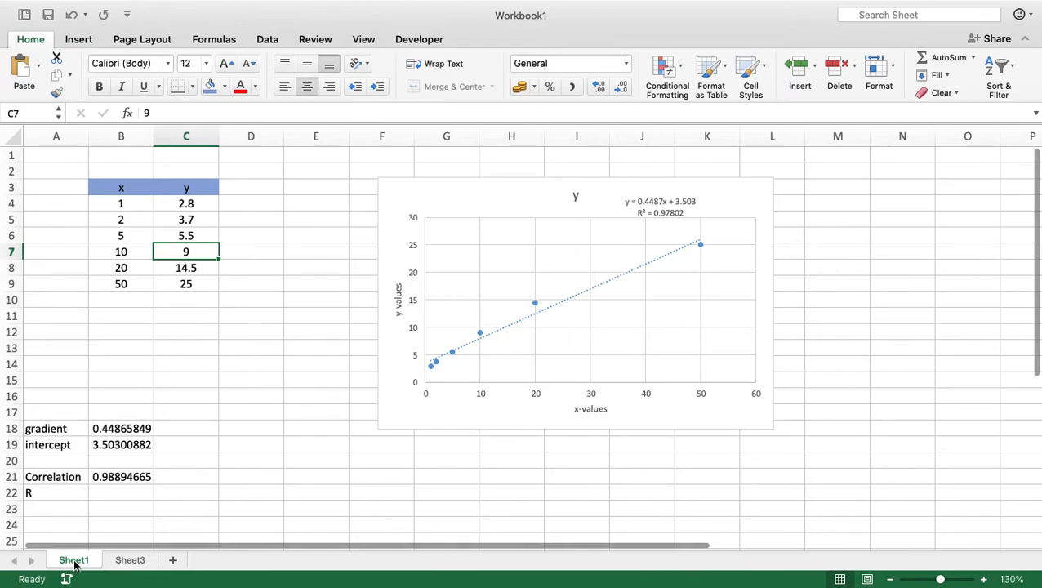
left_click(129, 428)
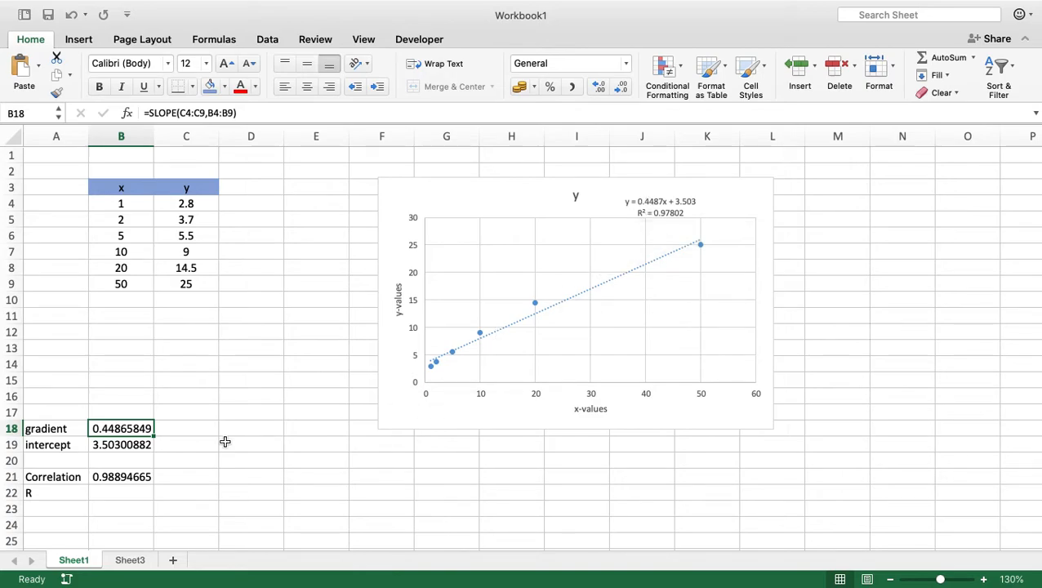
Compare the intercept coefficient in Sheet3's regression output with the INTERCEPT result on Sheet1.
left_click(129, 561)
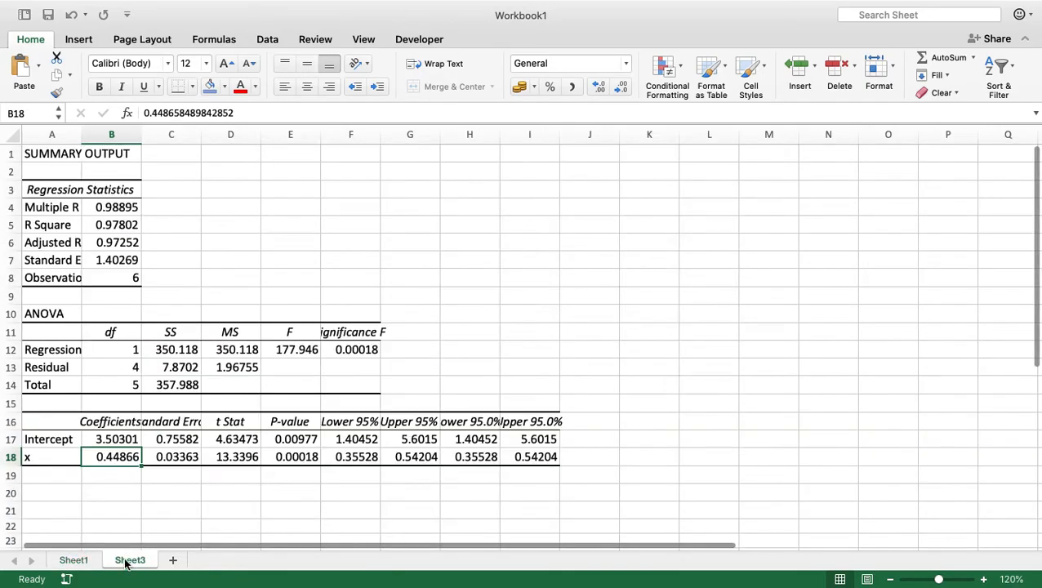
left_click(130, 439)
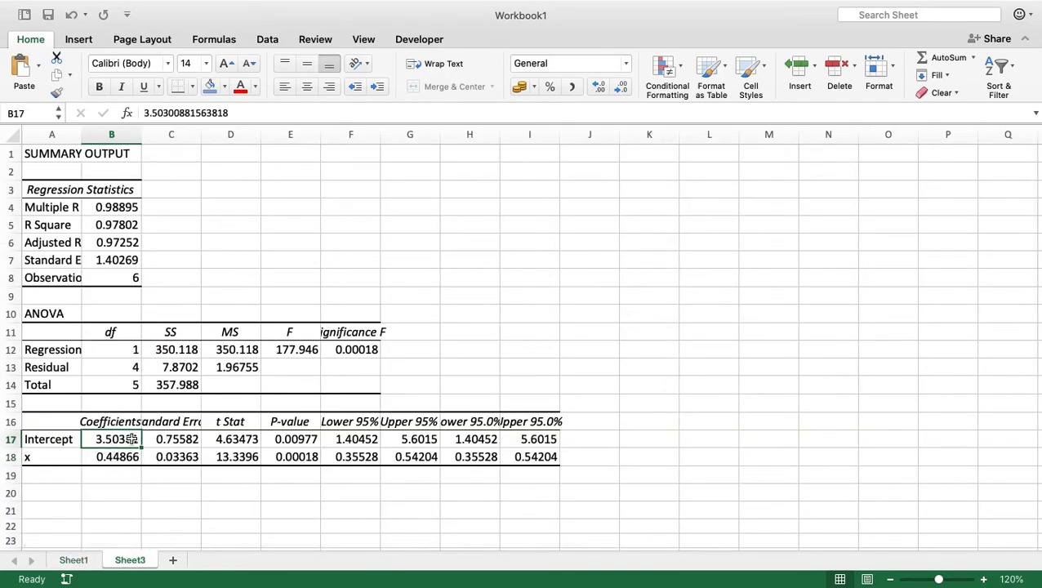
left_click(76, 560)
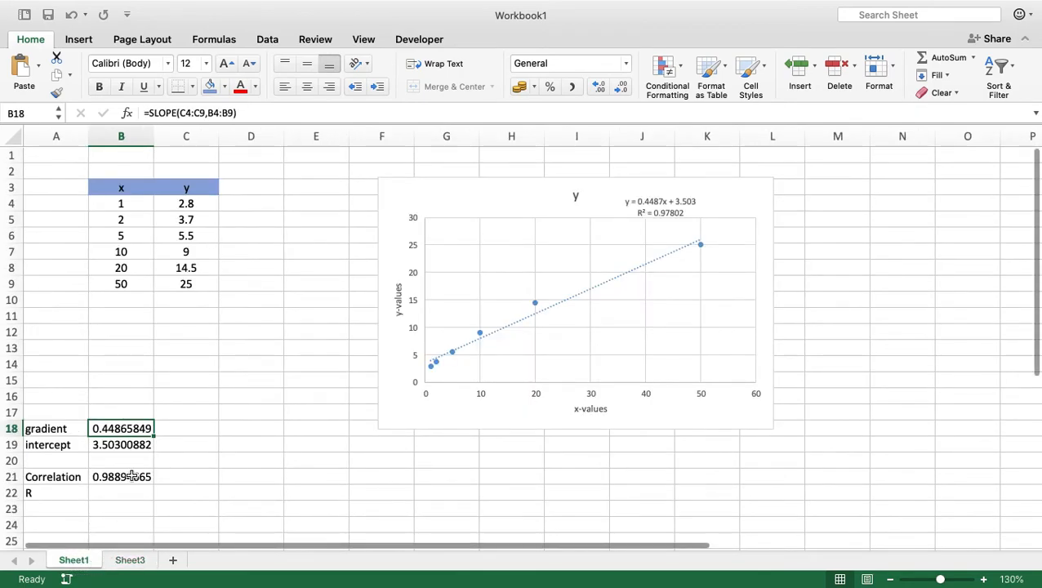
left_click(128, 445)
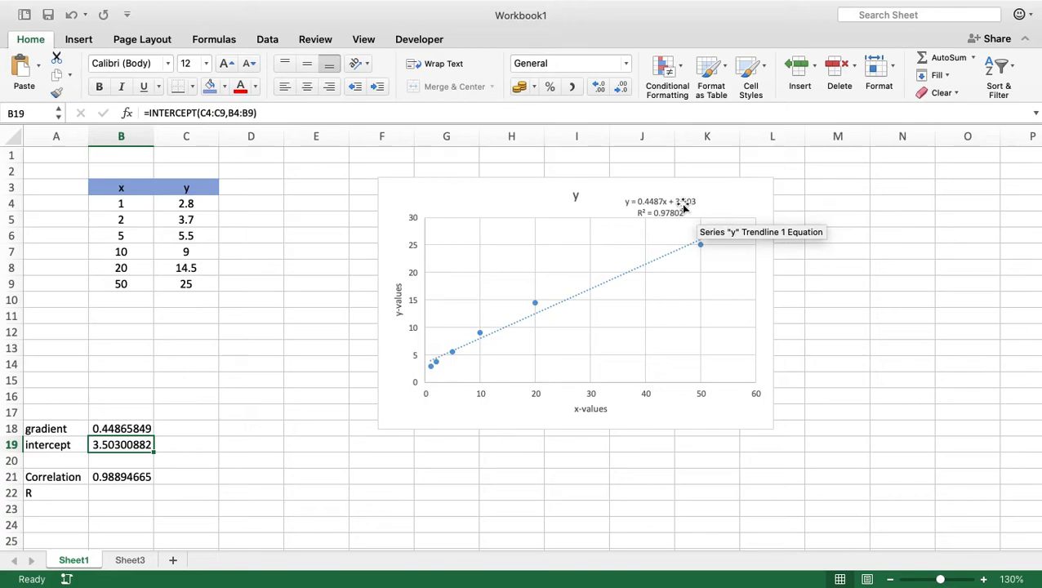
Examine the Lower 95% and Upper 95% confidence limits of the x coefficient in Sheet3's regression output.
left_click(137, 560)
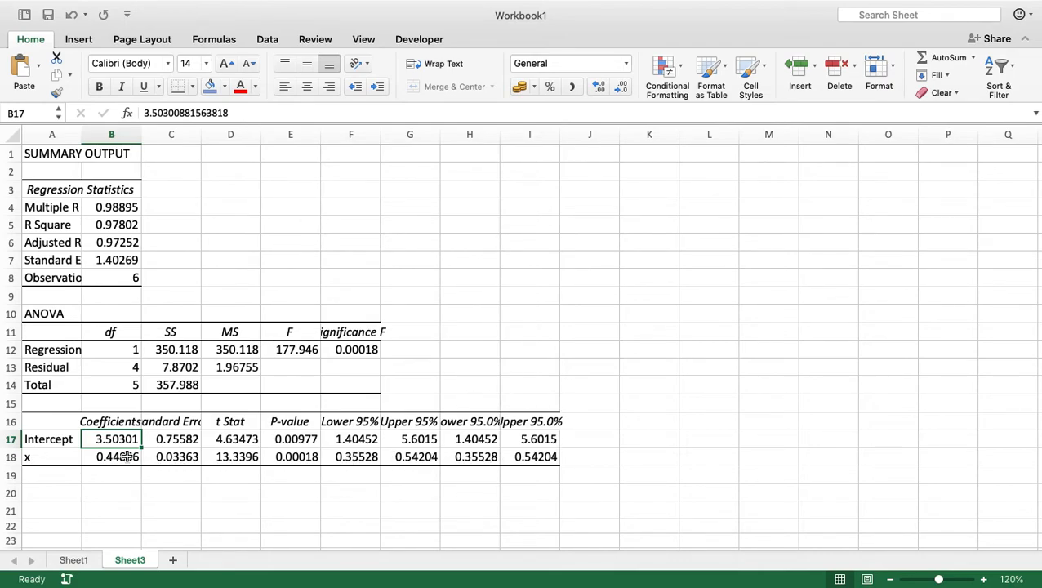
left_click_drag(39, 458, 390, 464)
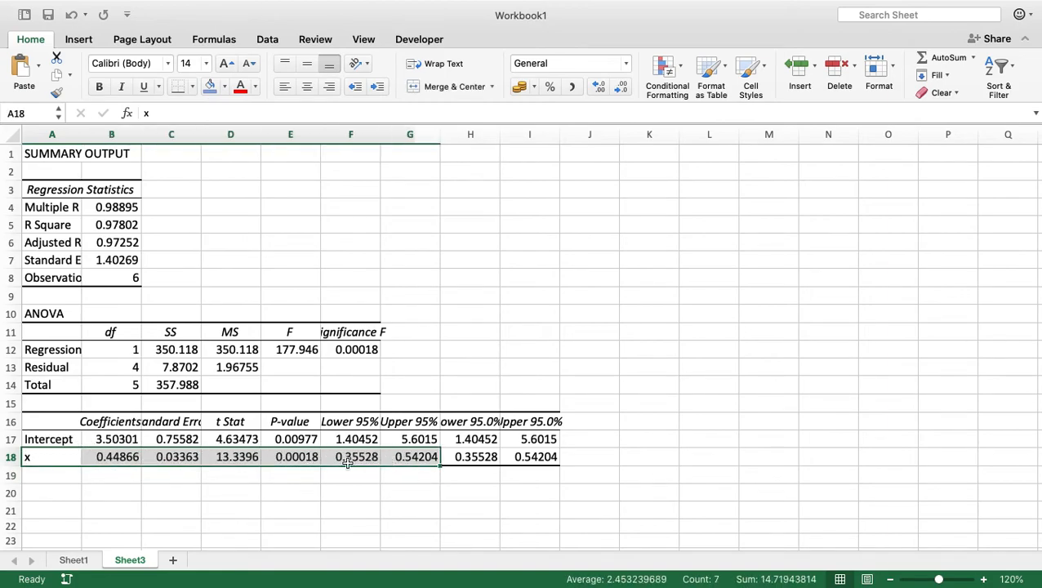
left_click(354, 460)
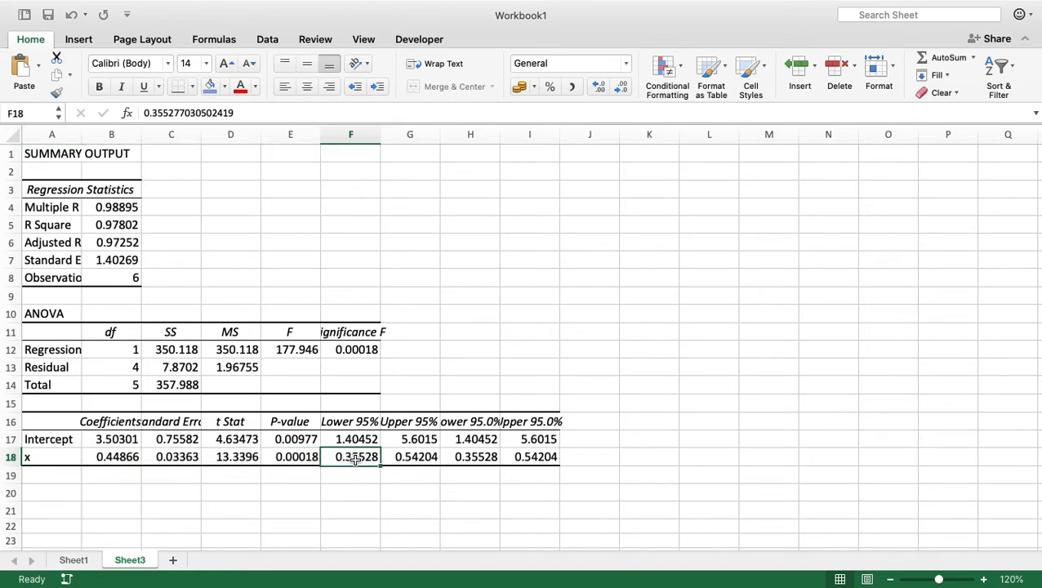
left_click(411, 460)
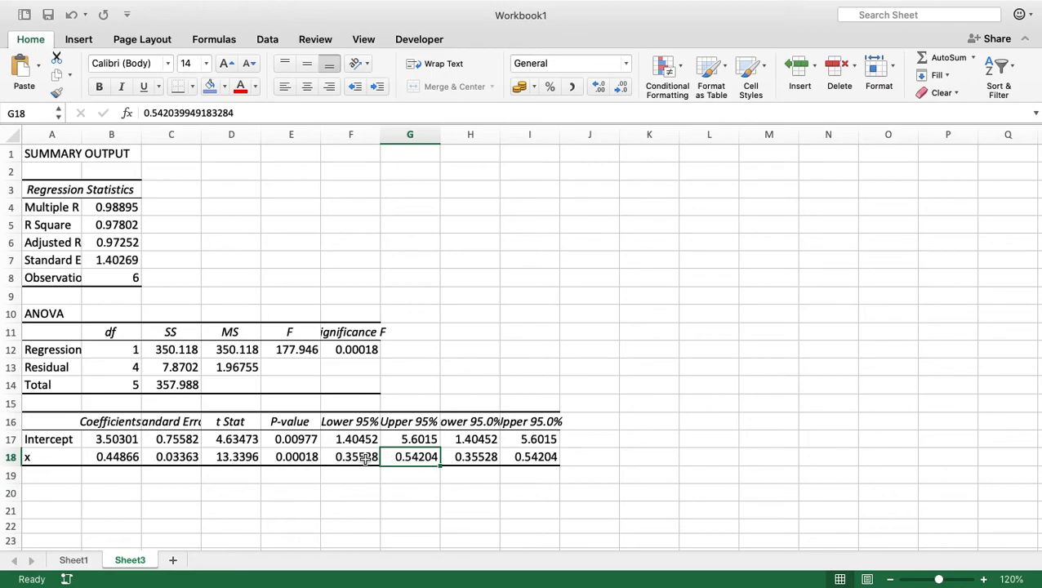
left_click(367, 458)
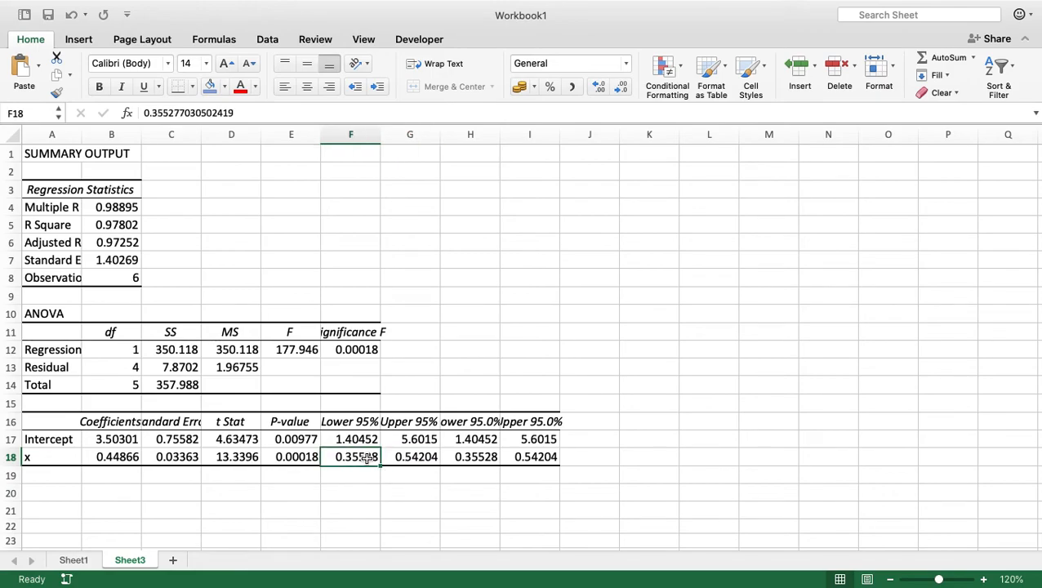
left_click(409, 458)
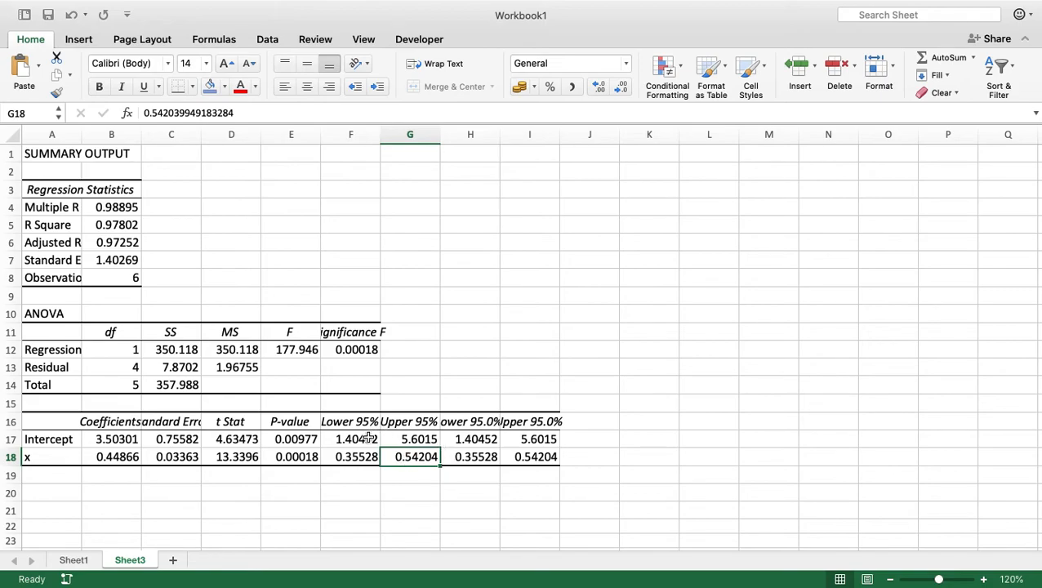
Examine the Lower 95% and Upper 95% confidence limits of the intercept in Sheet3's regression output.
left_click(67, 444)
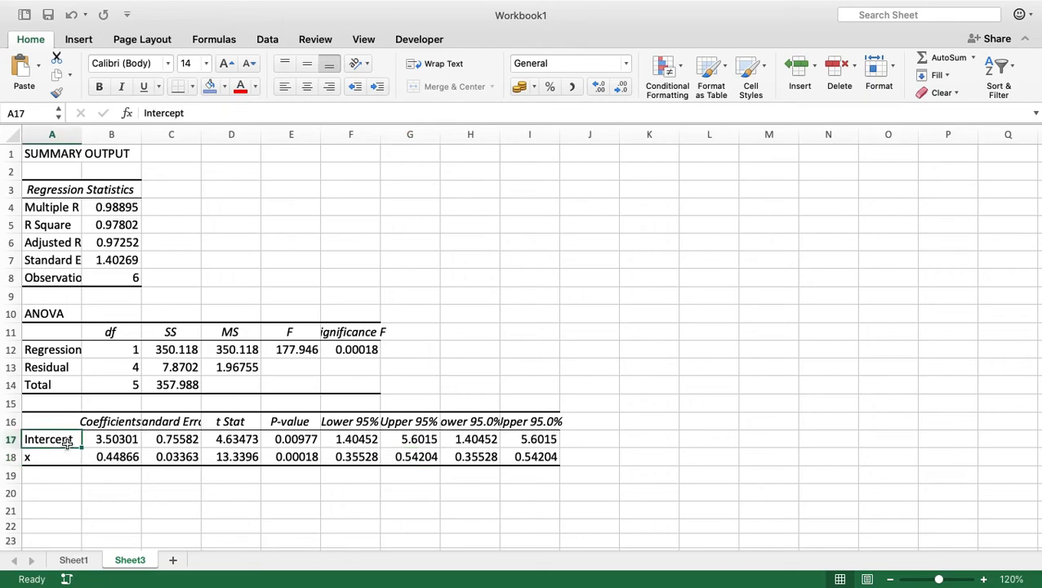
left_click(368, 440)
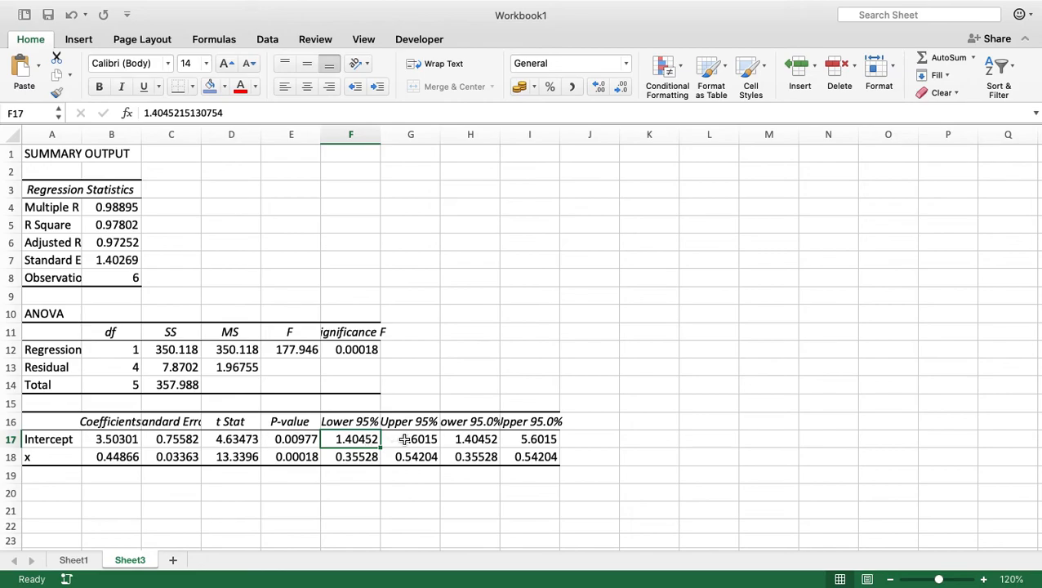
left_click(404, 439)
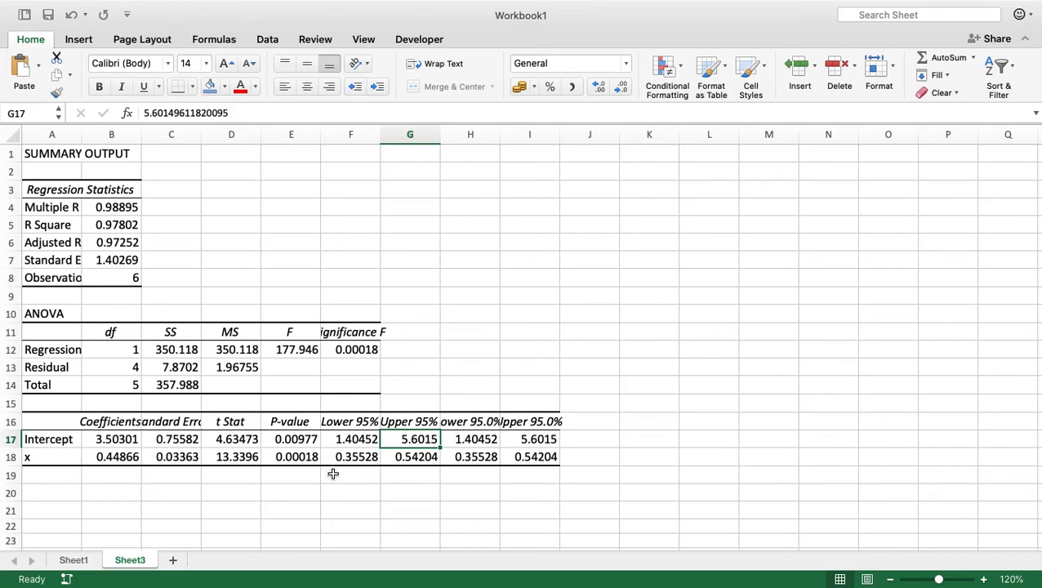
scroll(332, 474, "down", 1)
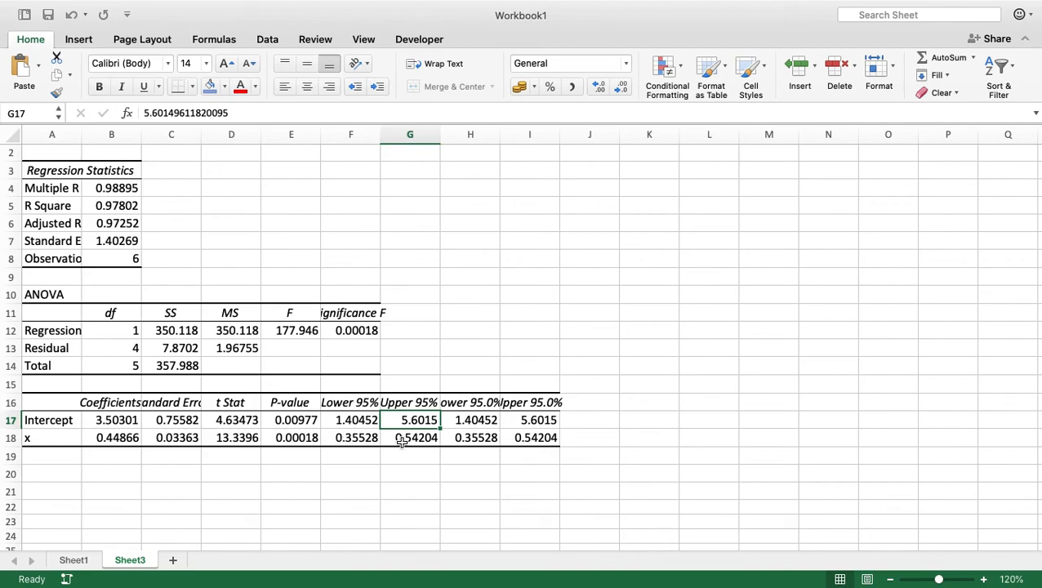
left_click(344, 420)
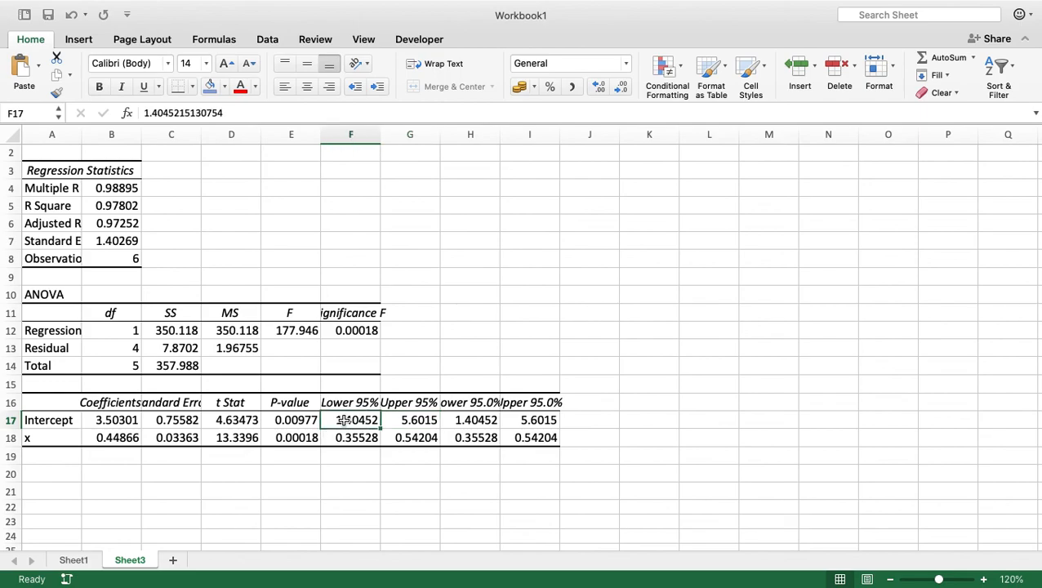
left_click(414, 421)
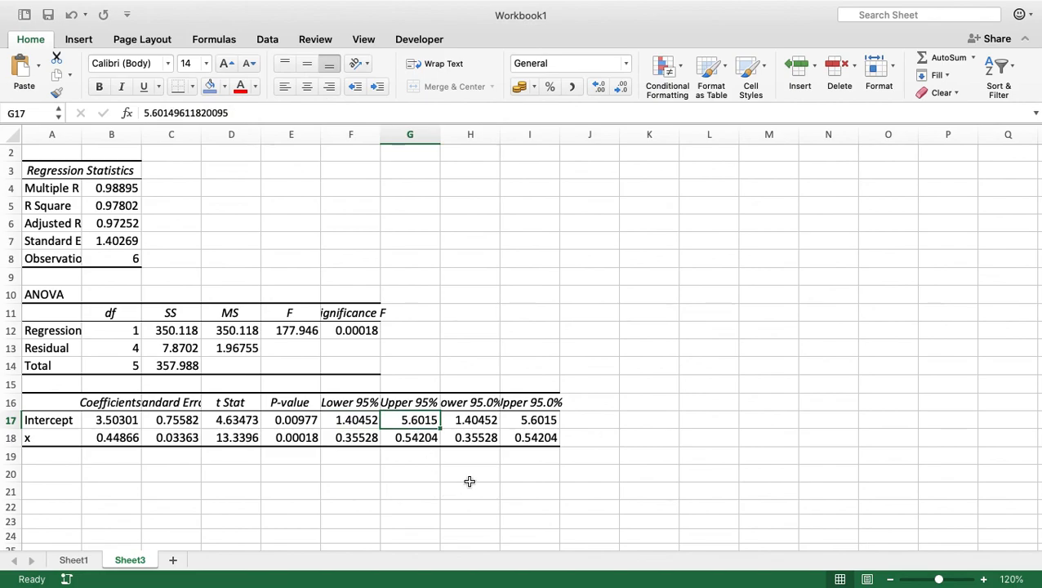
mouse_move(784, 4)
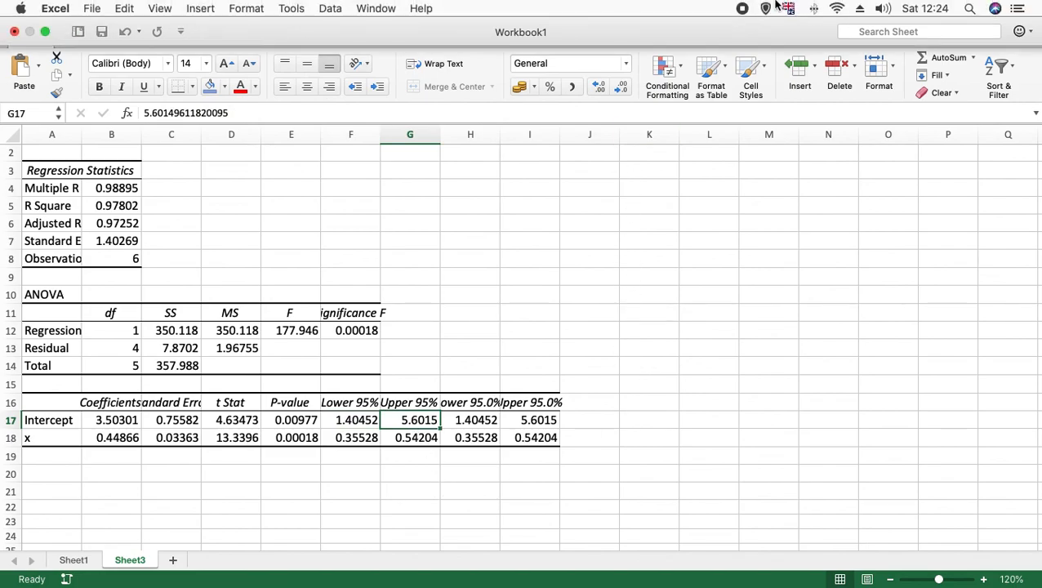